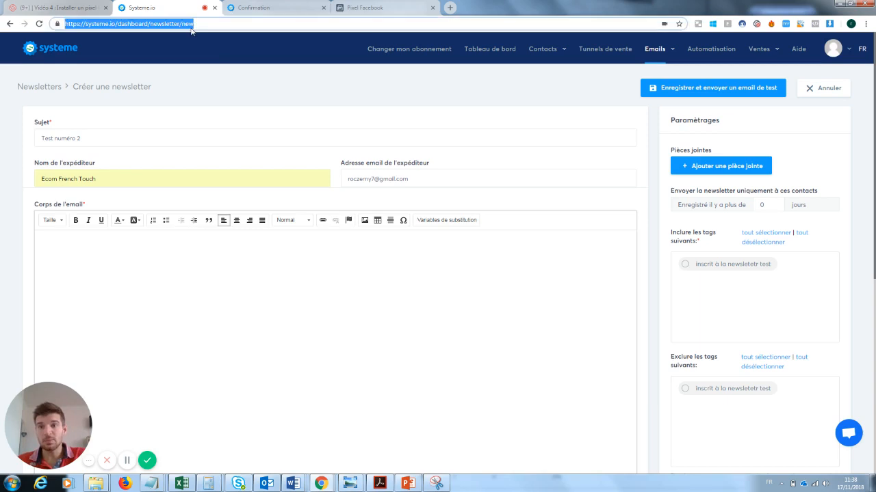
click(206, 309)
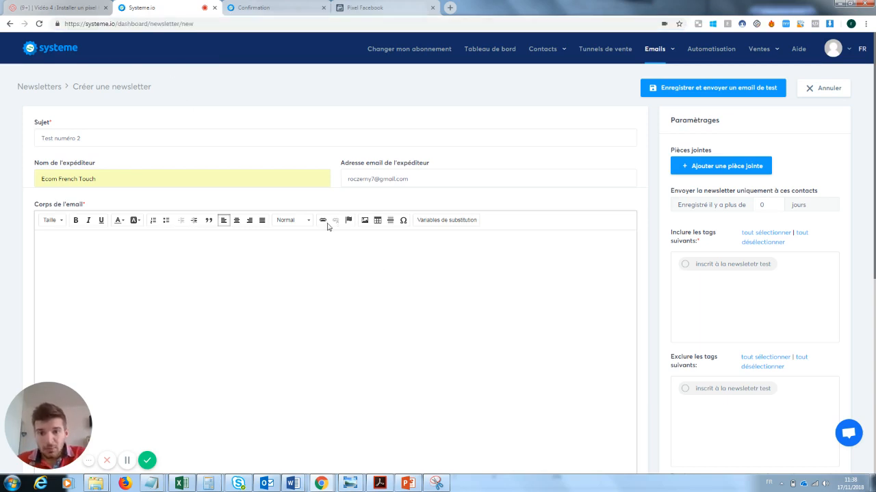
click(325, 221)
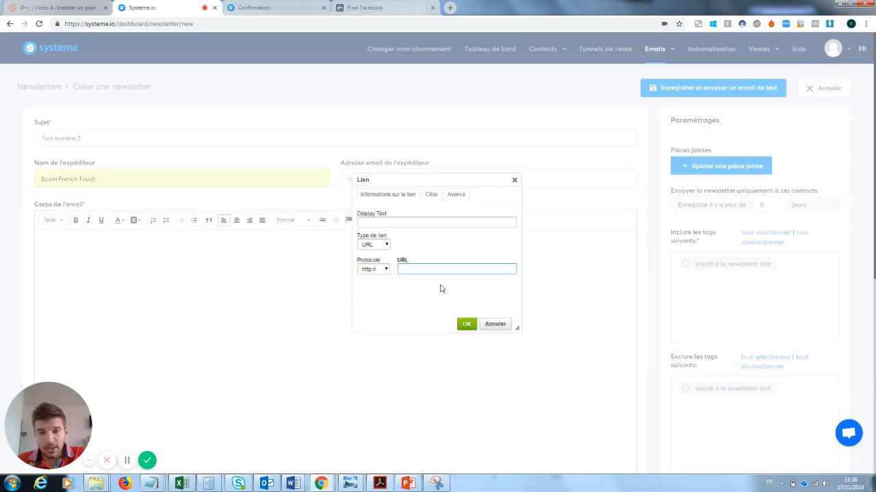
text(https://systeme.io/dashboard/newsletter/new)
click(466, 324)
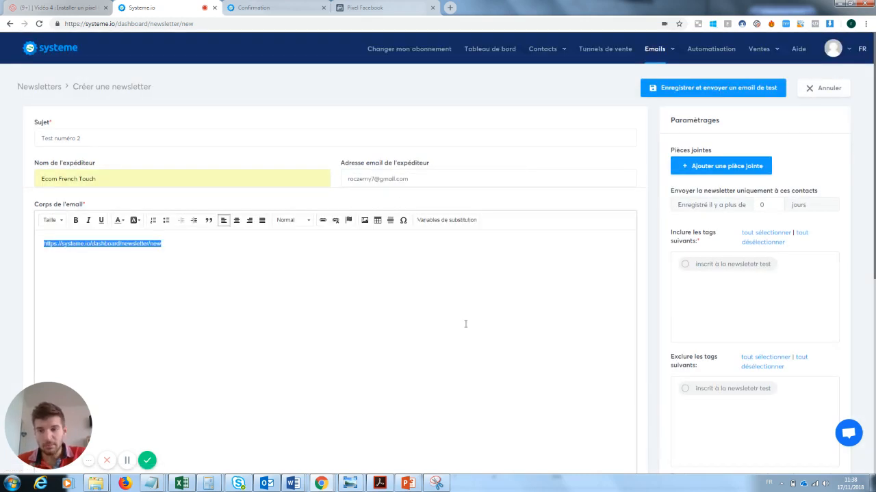
Add five blank lines above the link in the email body
click(76, 260)
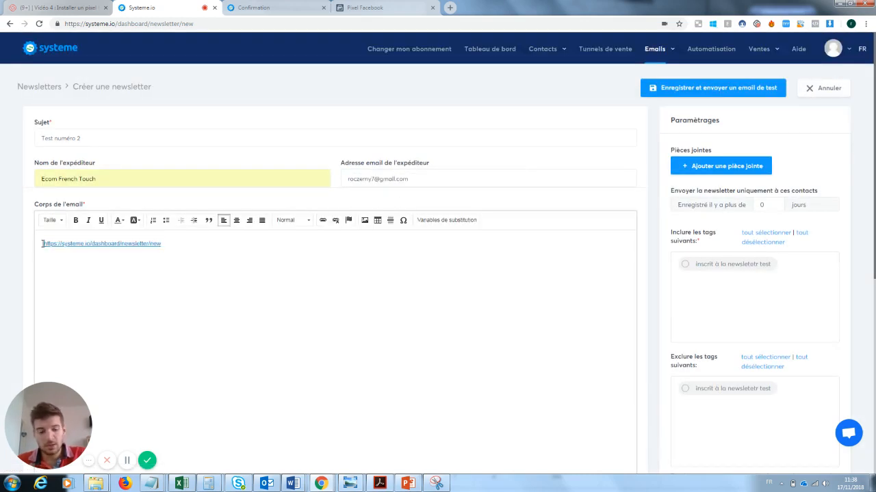
key(Return)
key(Return)
key(Return)
key(Return)
key(Return)
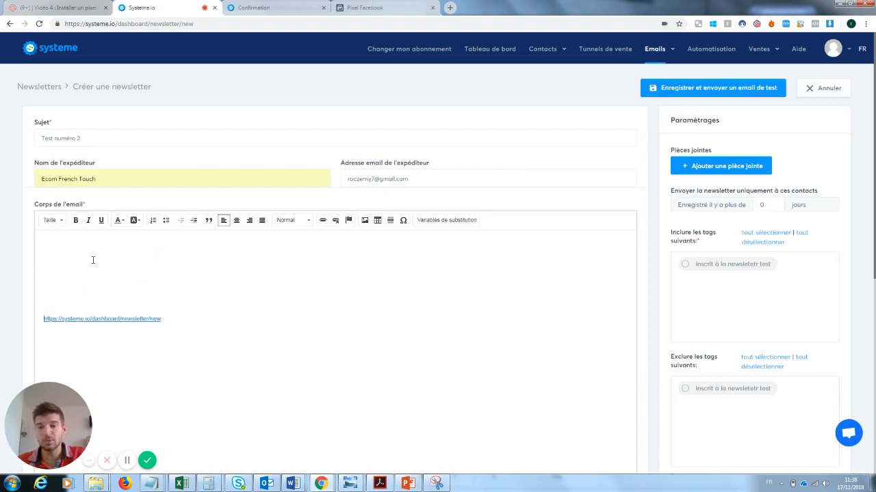
Write the greeting "Salut ," at the start of the email body, followed by a left-aligned new line
text(be)
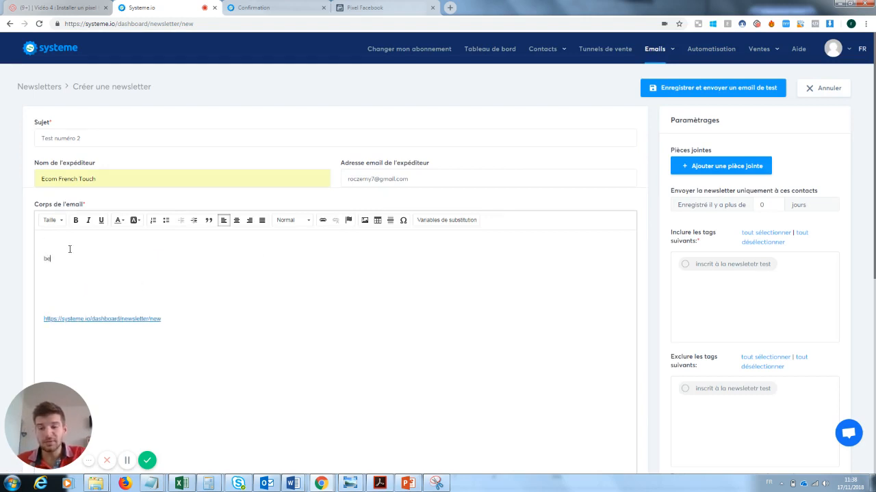
text(jkdbcksns)
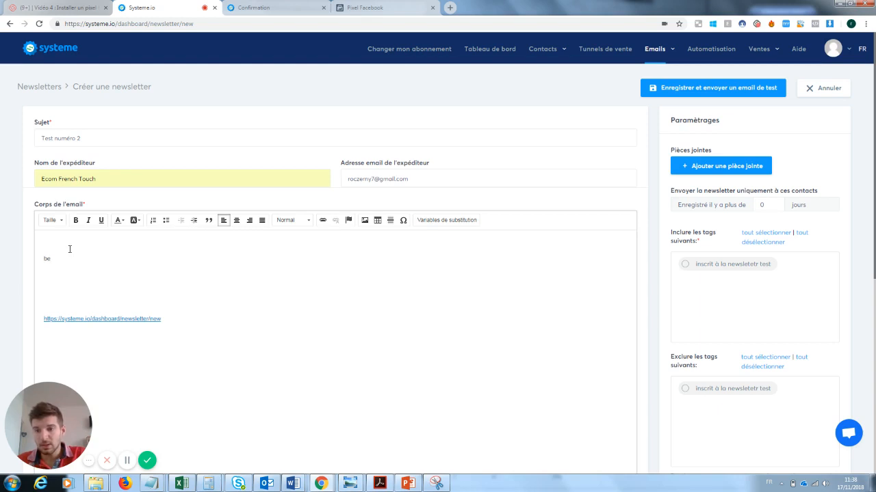
key(BackSpace)
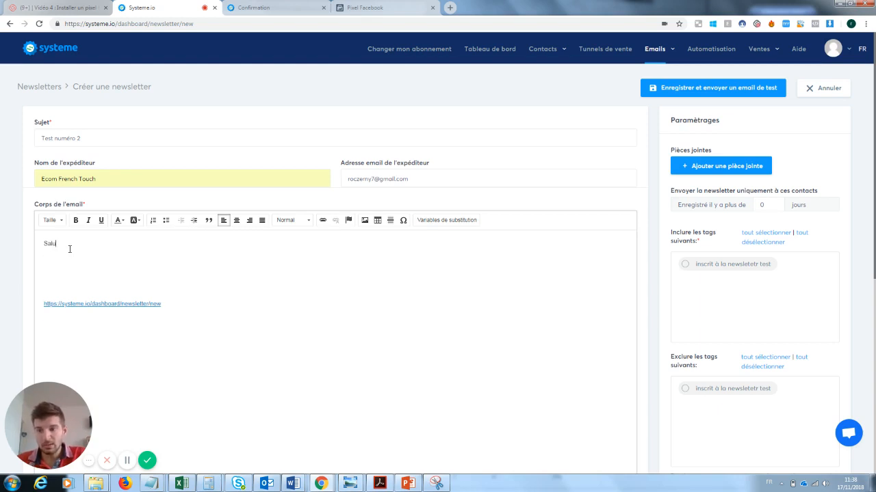
text(,)
key(Return)
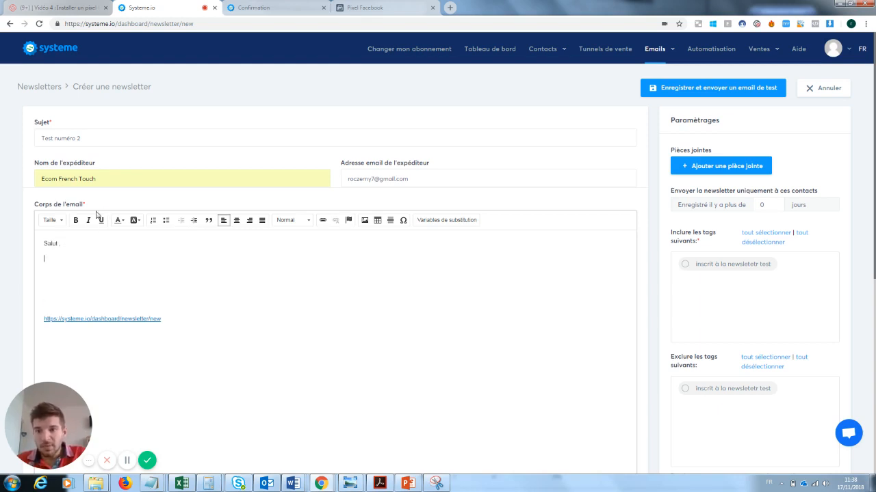
click(237, 220)
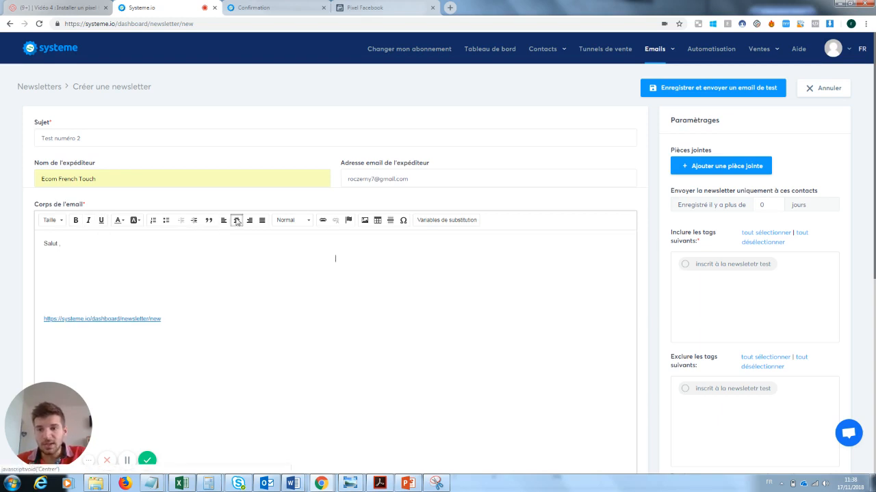
click(223, 220)
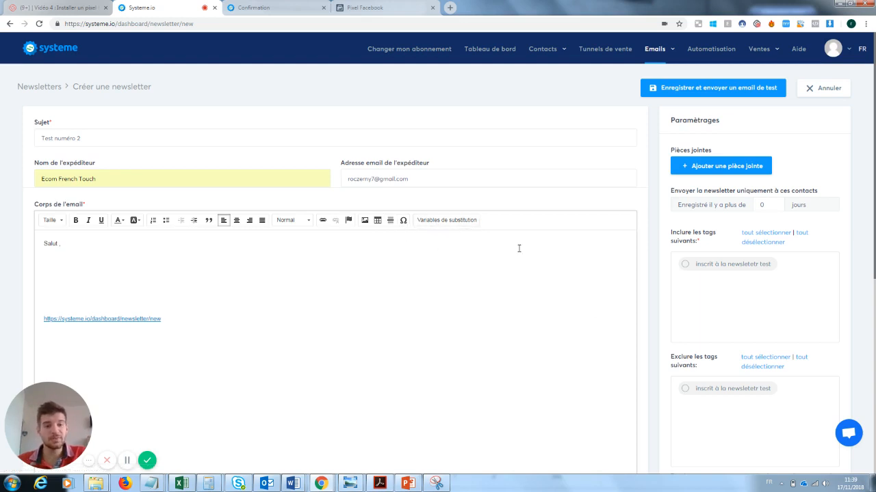
Insert the Prénom substitution variable on the line below the greeting
click(438, 227)
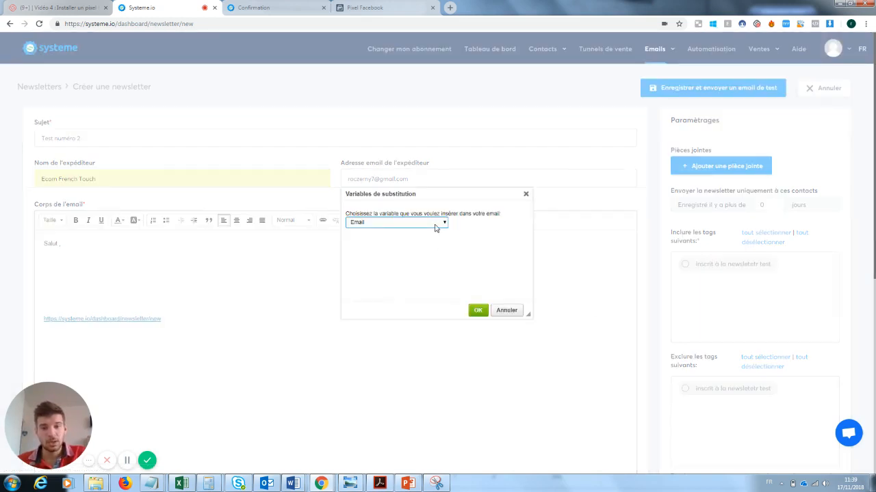
click(440, 224)
click(391, 239)
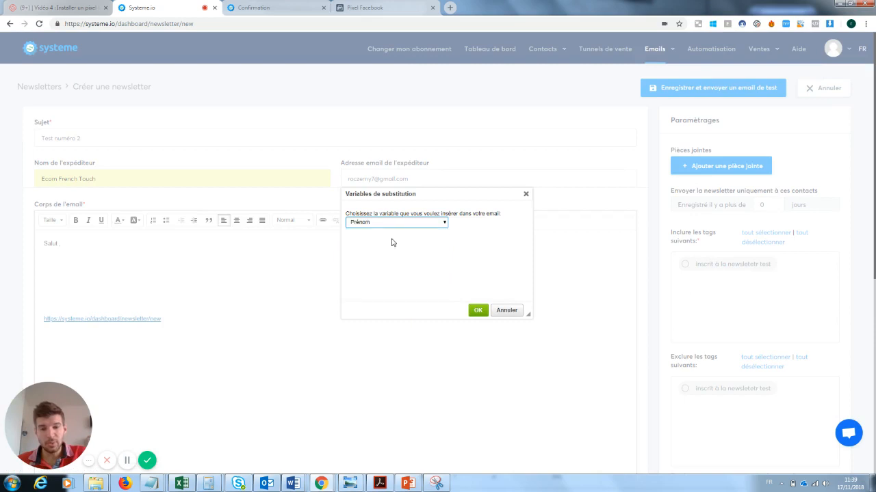
click(478, 310)
drag(78, 260, 44, 261)
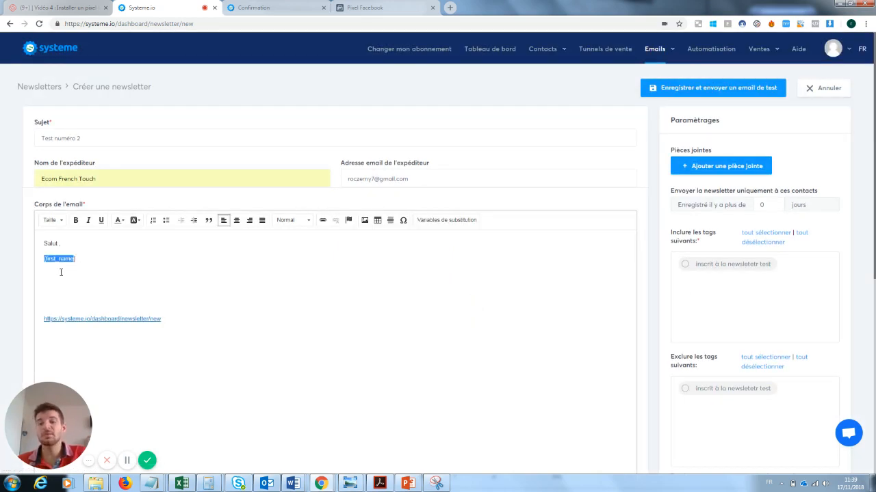
click(155, 288)
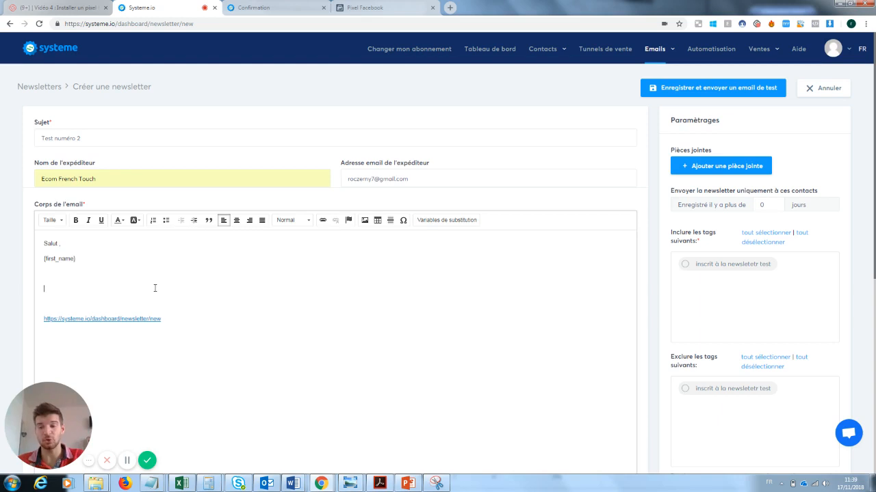
Move the {first_name} variable up into the greeting, between "Salut" and the comma
drag(78, 261, 43, 260)
key(ctrl+c)
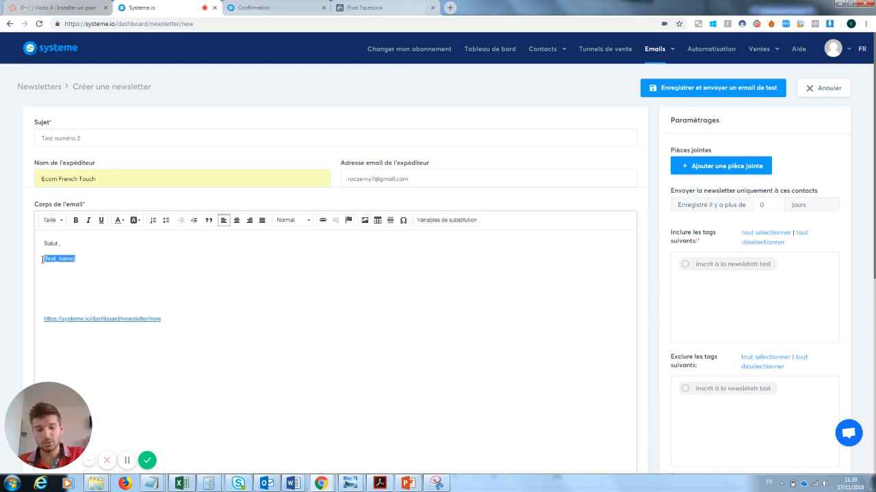
key(BackSpace)
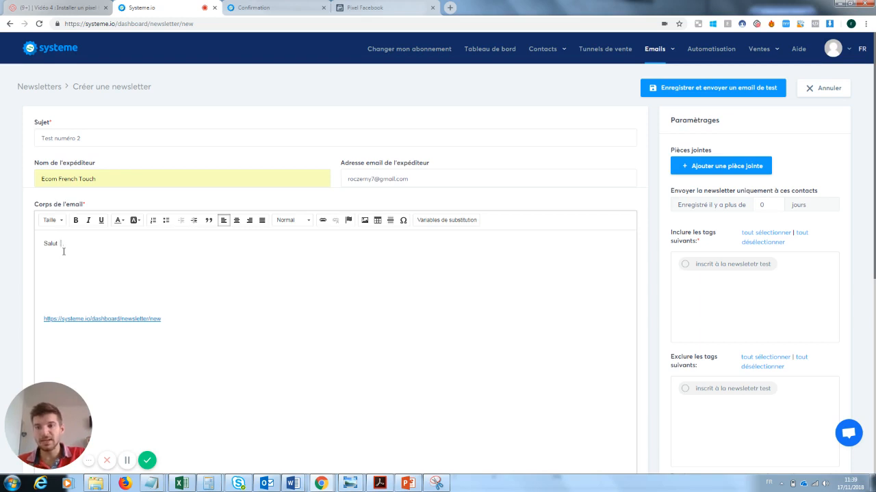
key(ctrl+v)
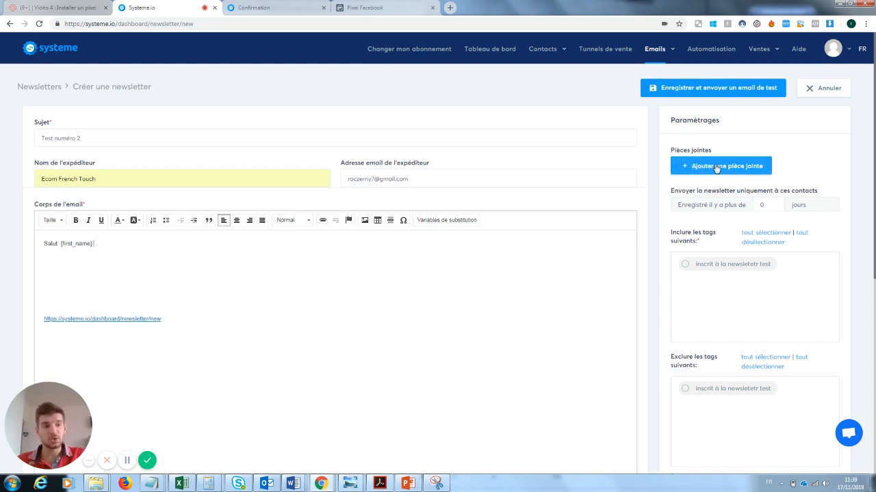
Include contacts tagged "inscrit à la newsletetr test" and save the newsletter with the test email option
scroll(669, 247, down, 1)
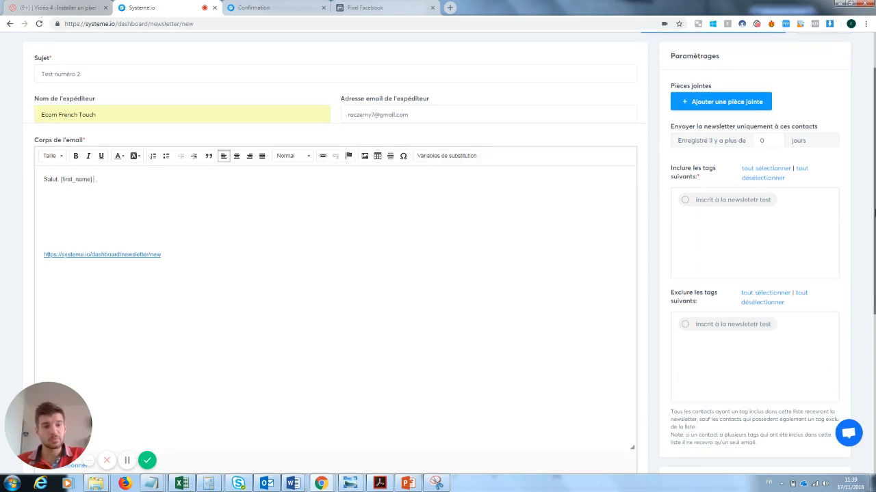
click(687, 203)
scroll(766, 233, down, 4)
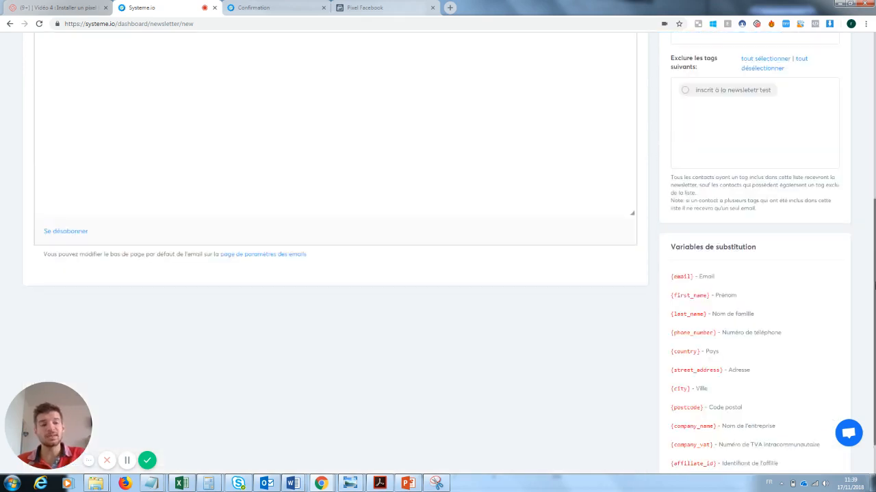
scroll(840, 287, up, 6)
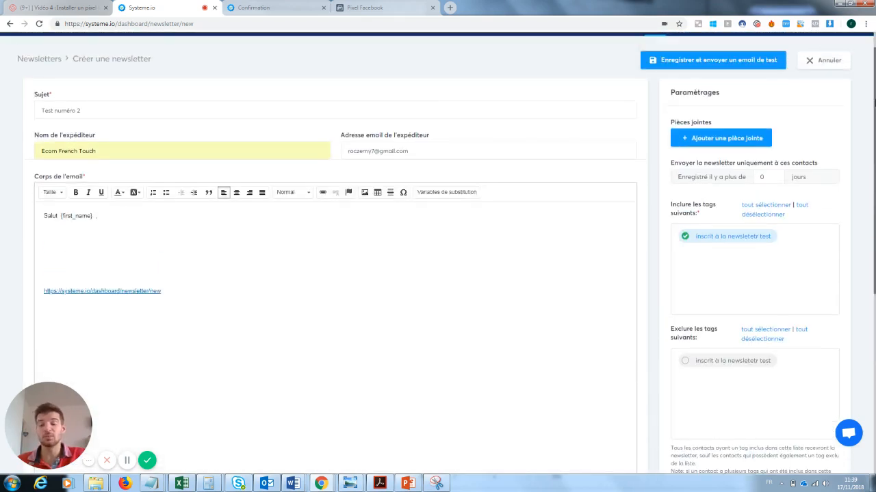
click(709, 61)
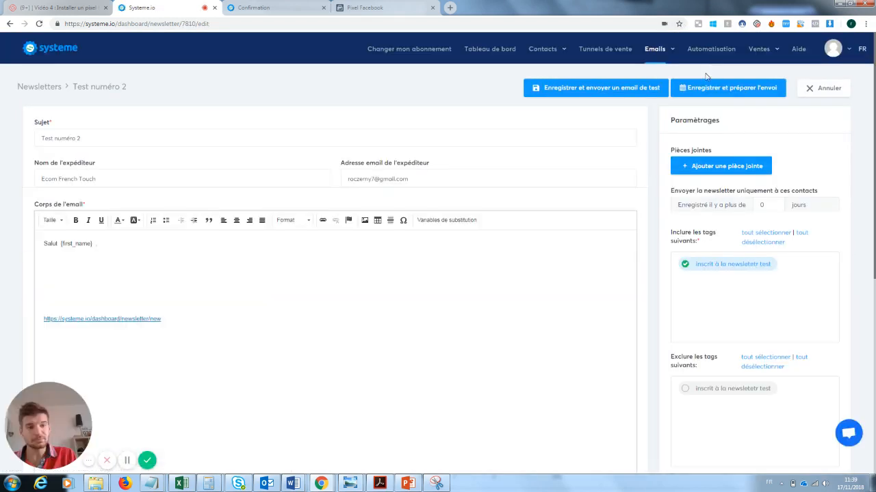
Check the minimum registration days setting for recipients, and save the newsletter to prepare its sending
scroll(872, 159, down, 1)
drag(873, 160, 874, 131)
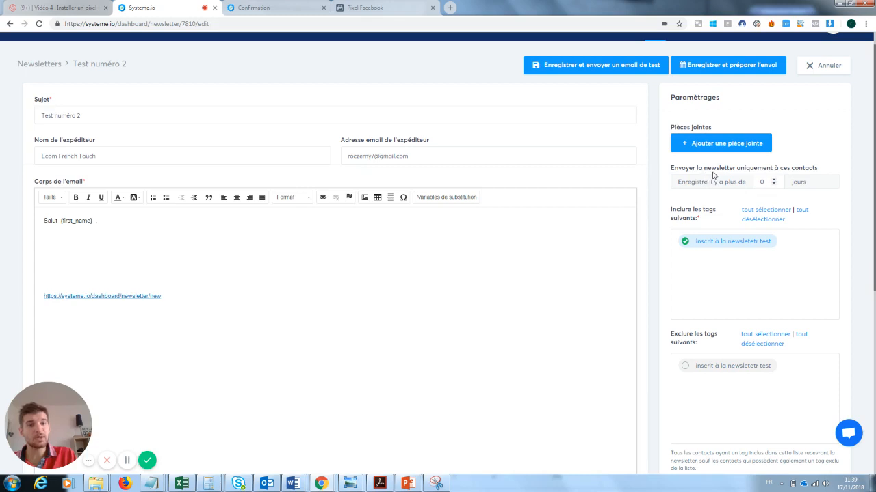
click(772, 183)
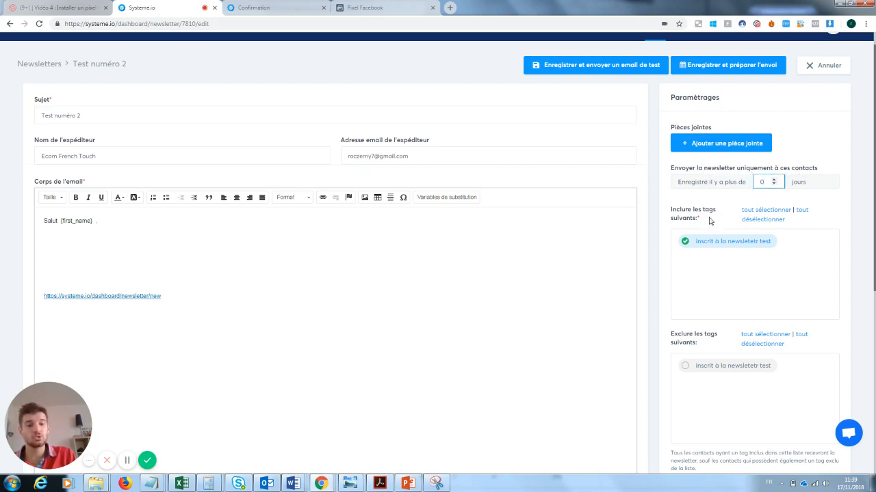
click(734, 67)
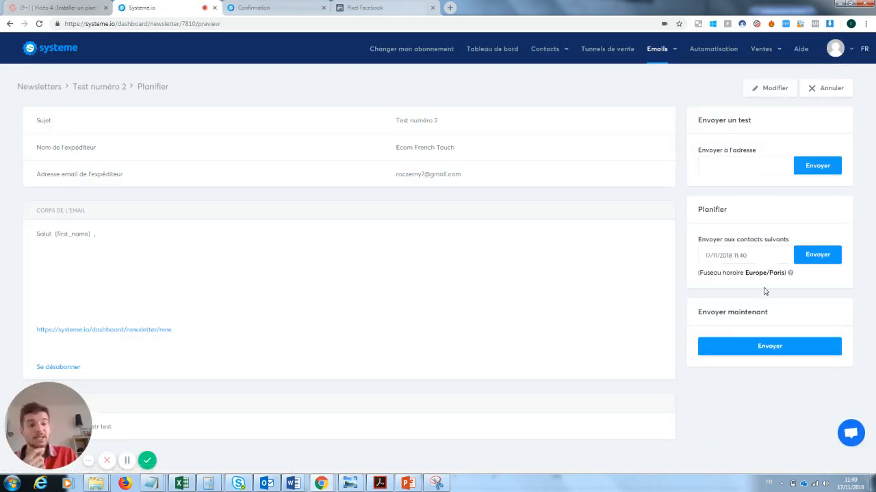
Examine the scheduled sending date picker and the test email address field without changing them
click(747, 255)
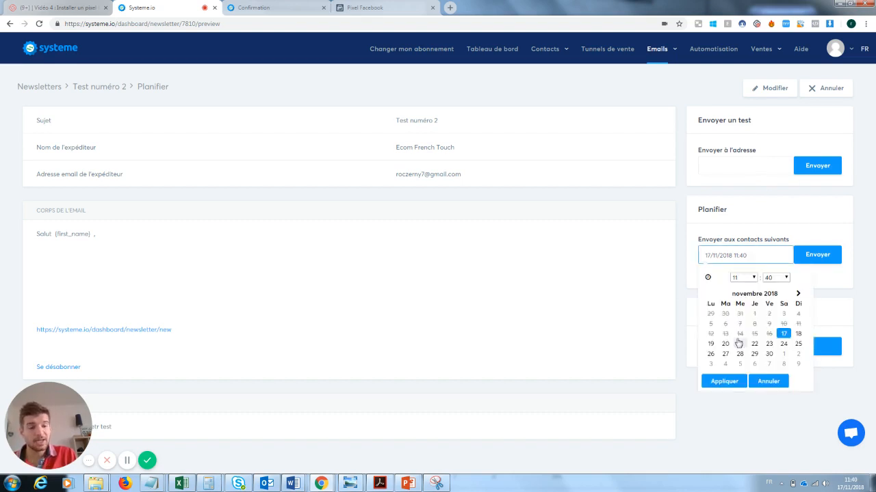
click(575, 293)
click(717, 167)
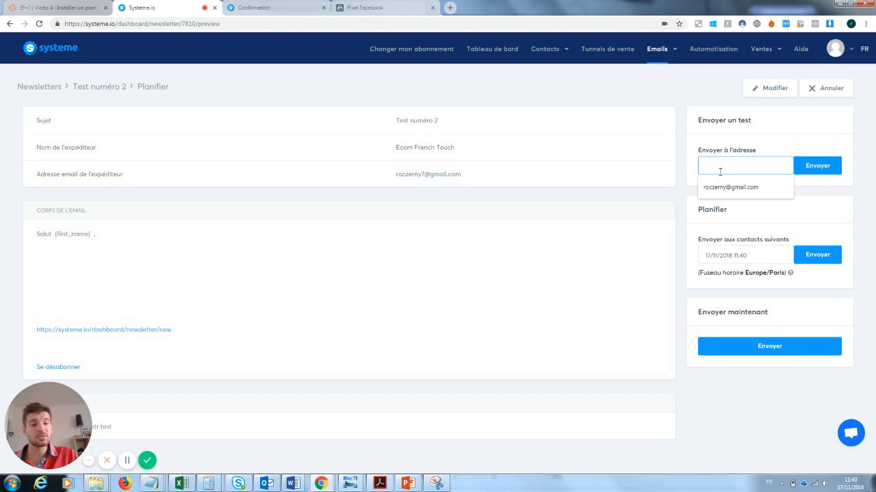
click(563, 229)
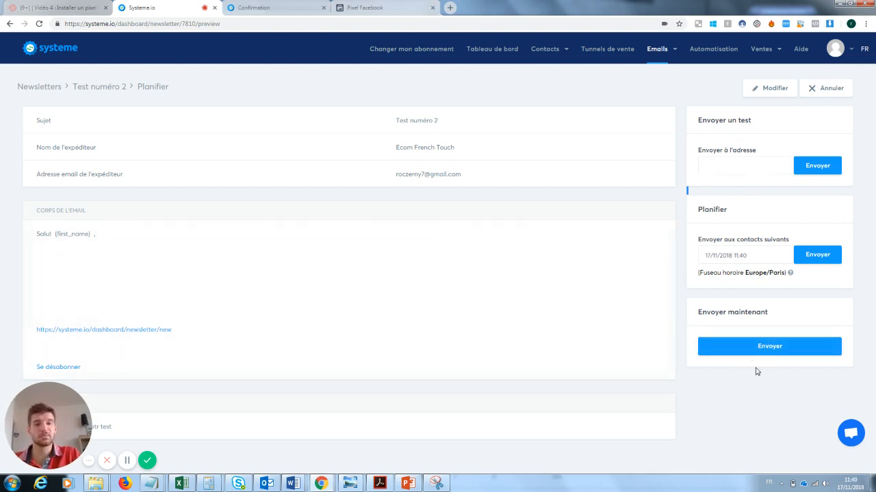
Create an email campaign named "mail 1" with the description "1"
mouse_move(766, 49)
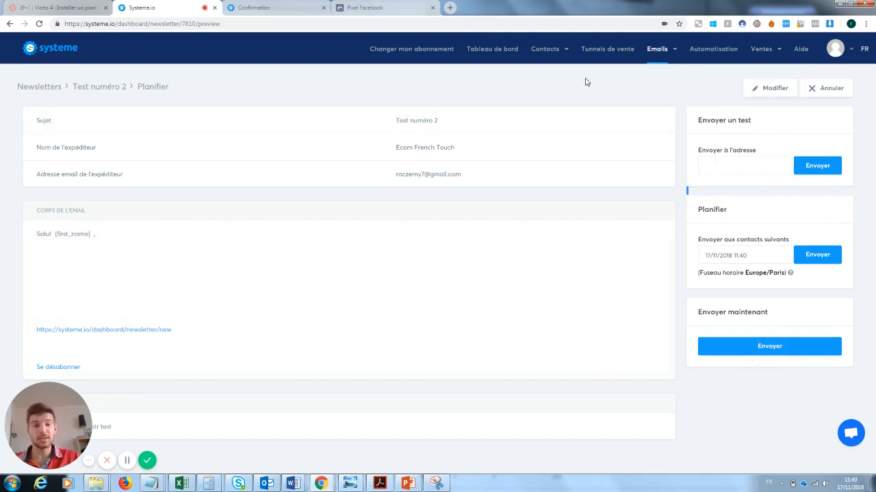
mouse_move(655, 51)
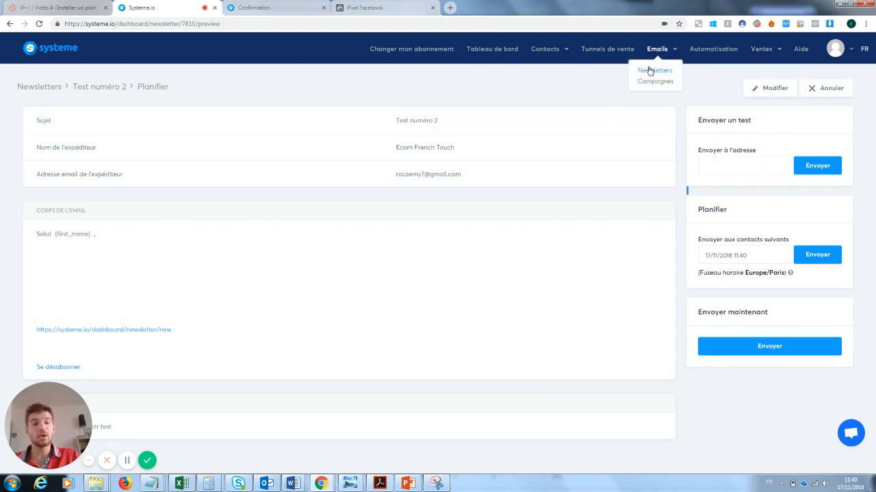
click(647, 83)
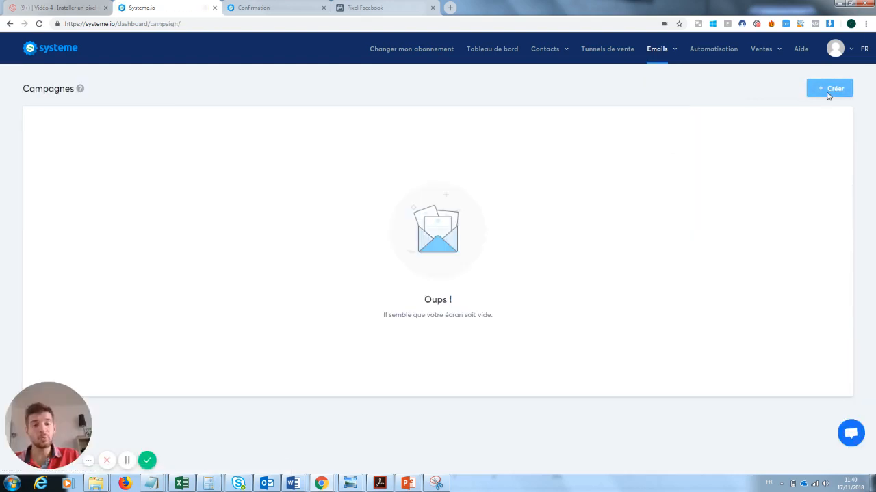
click(825, 91)
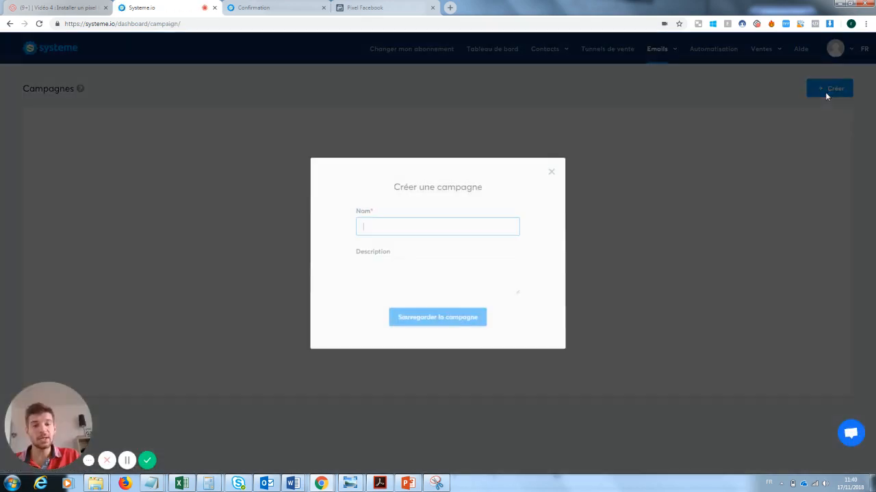
text(mail 1)
click(437, 278)
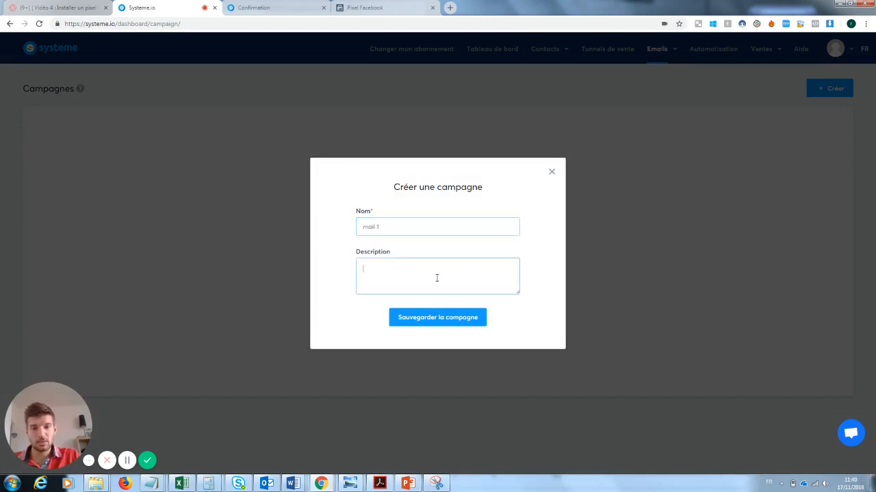
click(446, 320)
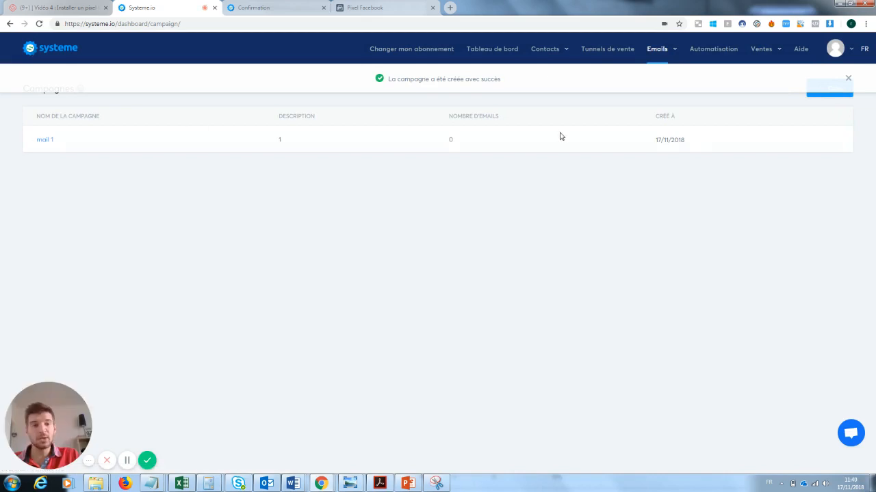
Create a second email campaign named "mail 2" with the description "2"
click(836, 98)
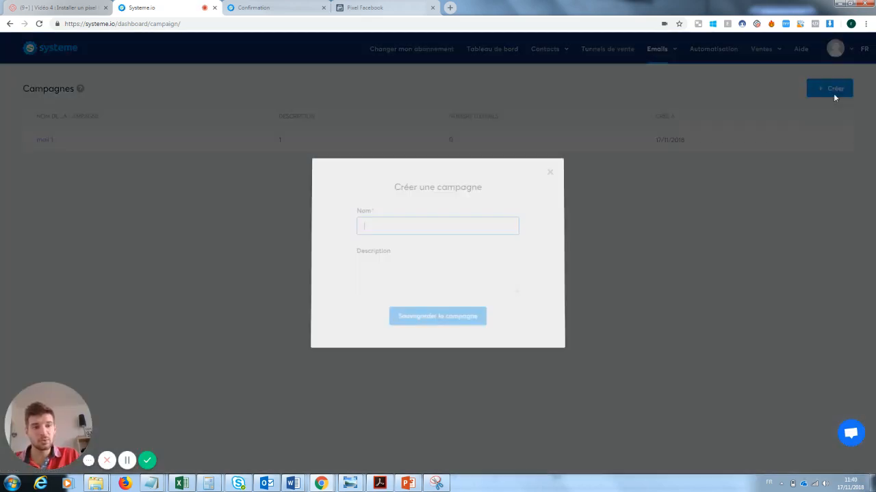
text(mail )
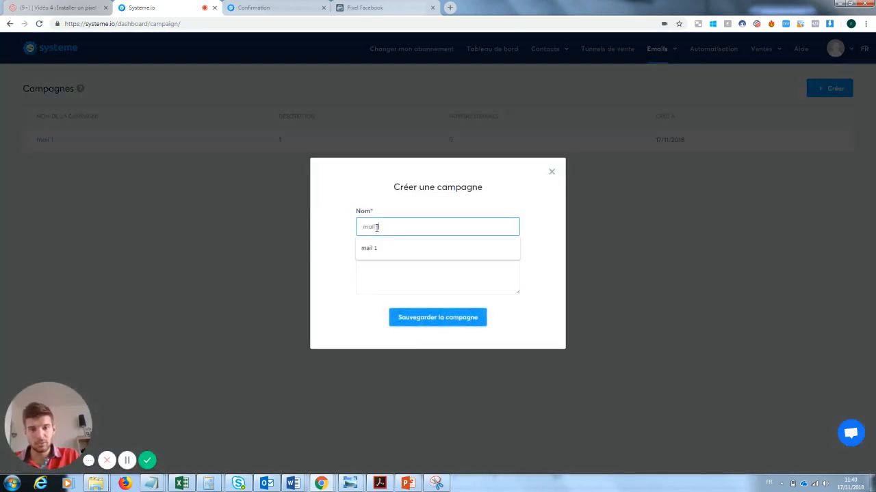
text(2)
key(Tab)
text(2)
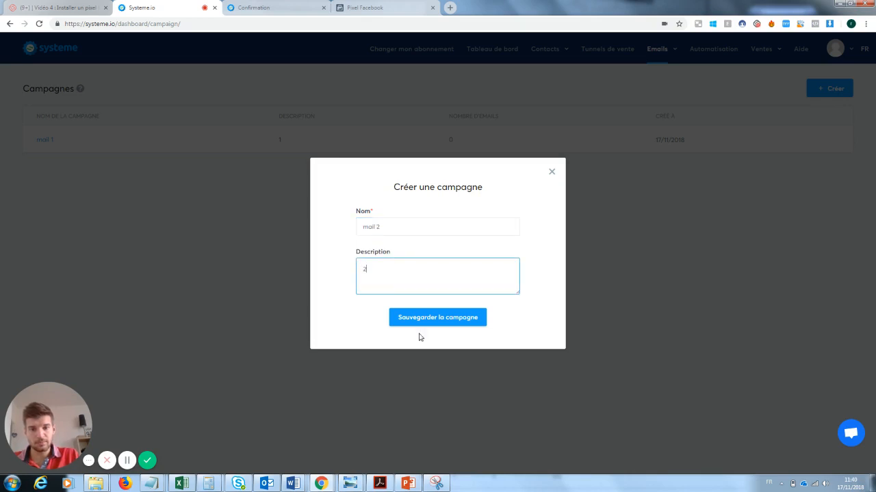
click(439, 316)
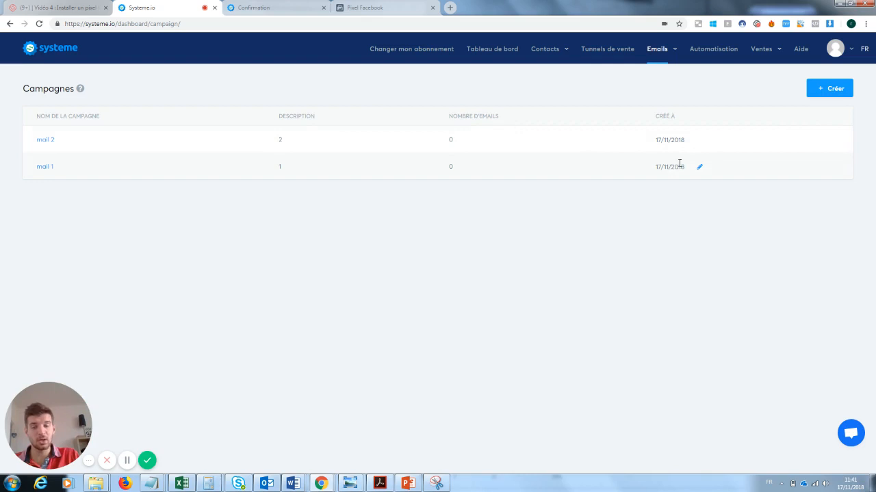
Look through the "mail 1" campaign's step list and its editable name and description without changing them
click(48, 168)
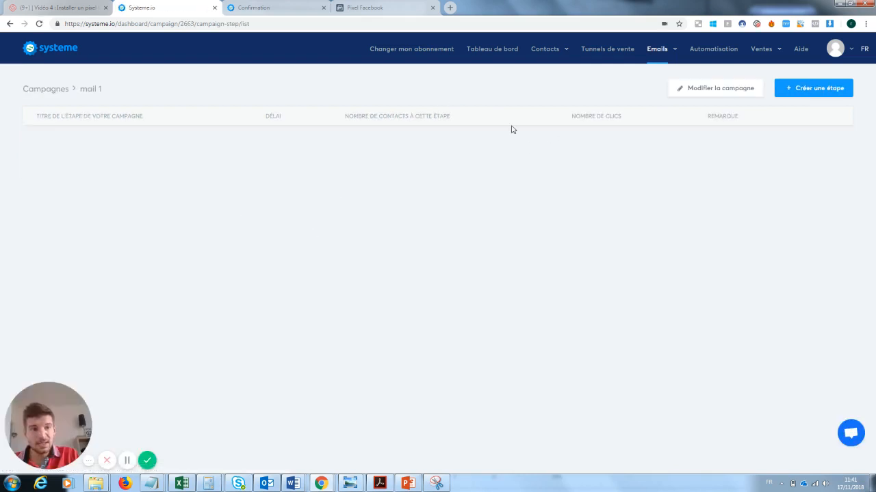
click(720, 95)
click(549, 175)
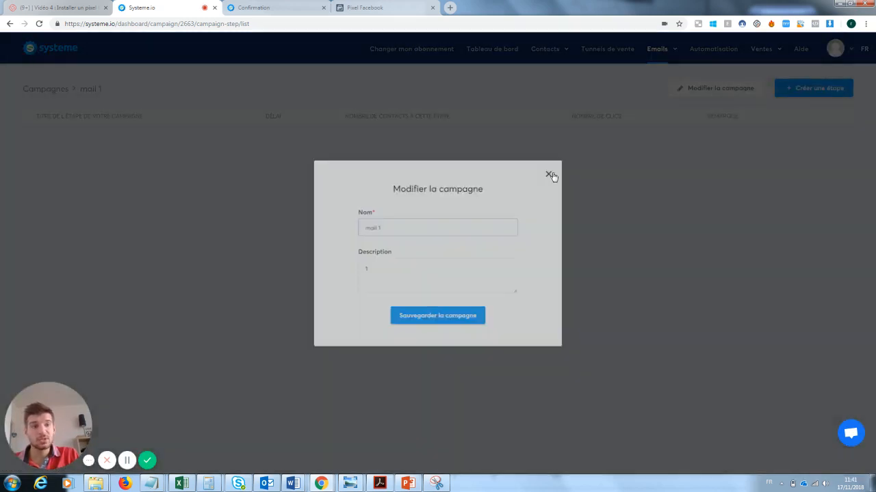
click(45, 90)
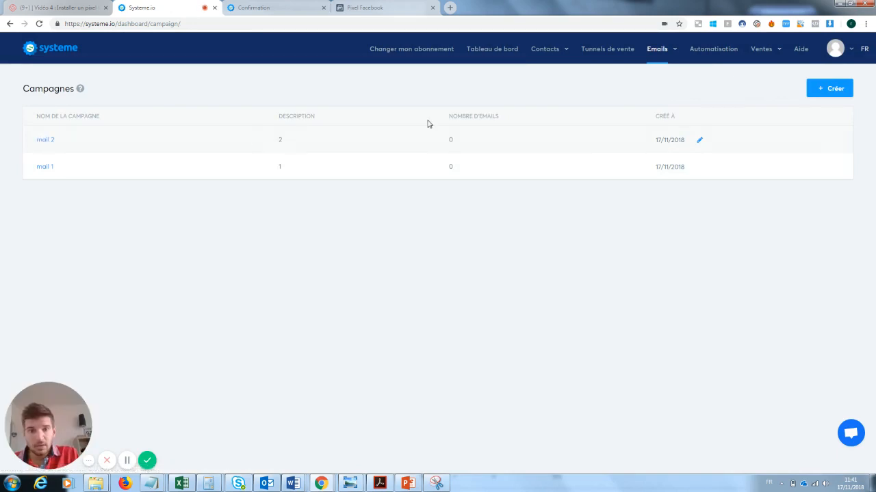
click(700, 169)
click(549, 173)
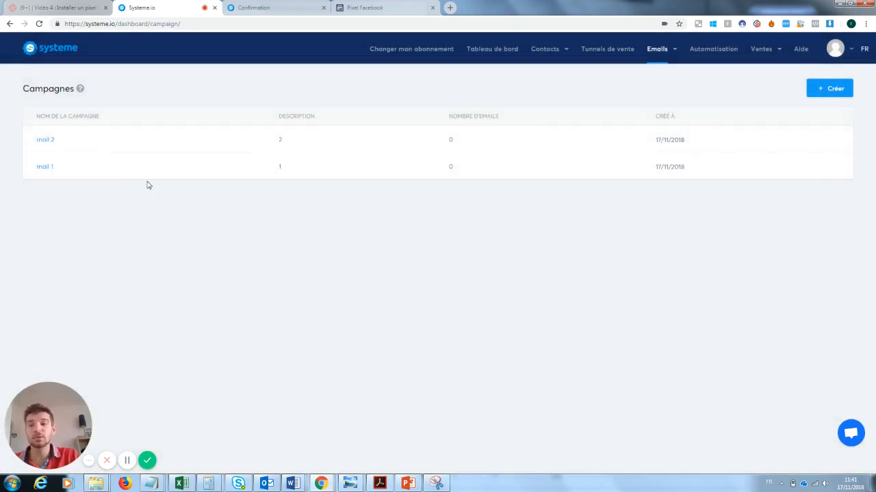
Look at the new-step form of the "mail 2" campaign and its editable details without changing anything
click(52, 140)
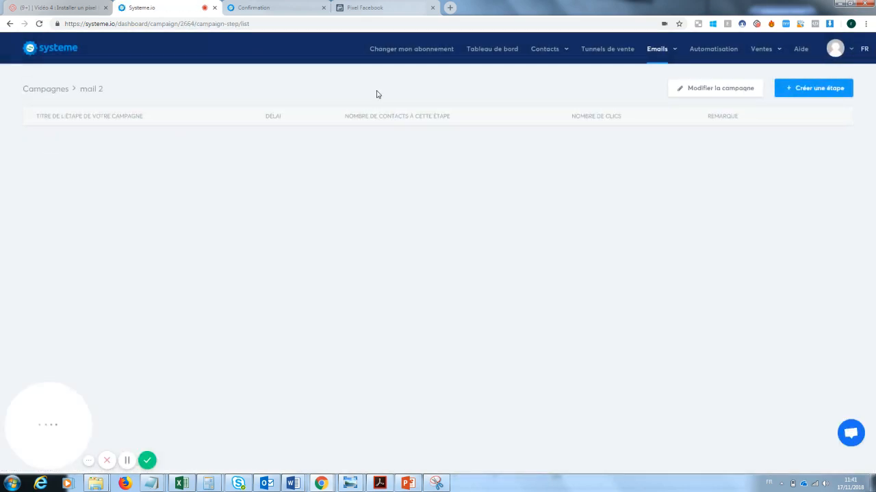
click(820, 92)
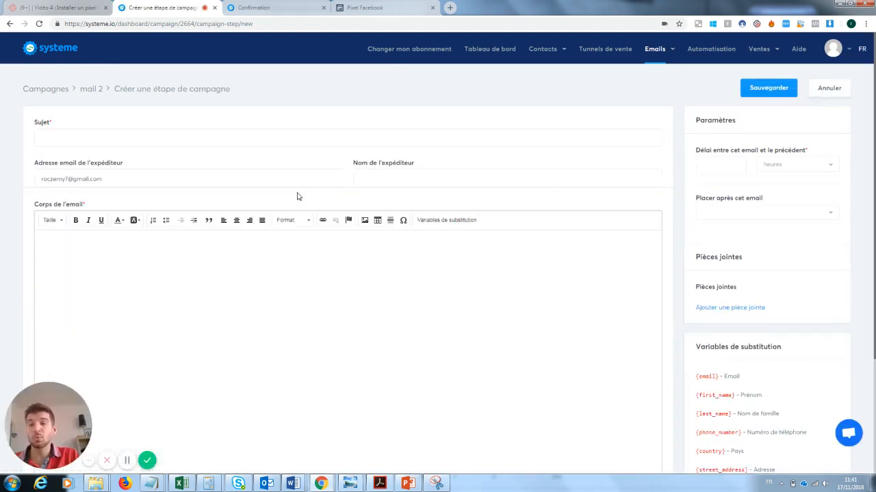
click(59, 89)
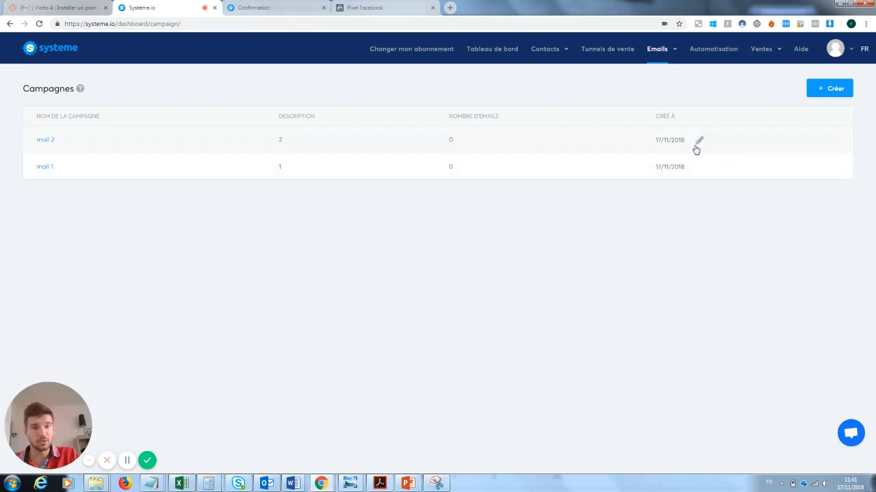
click(697, 142)
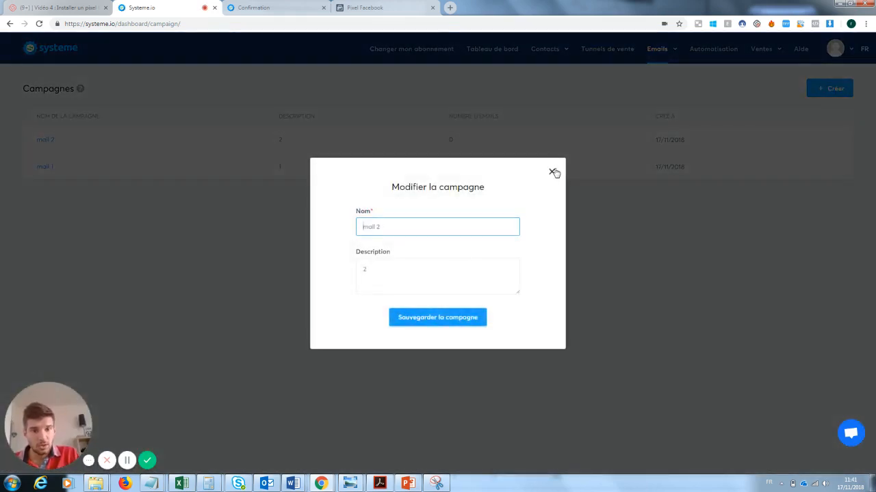
click(553, 173)
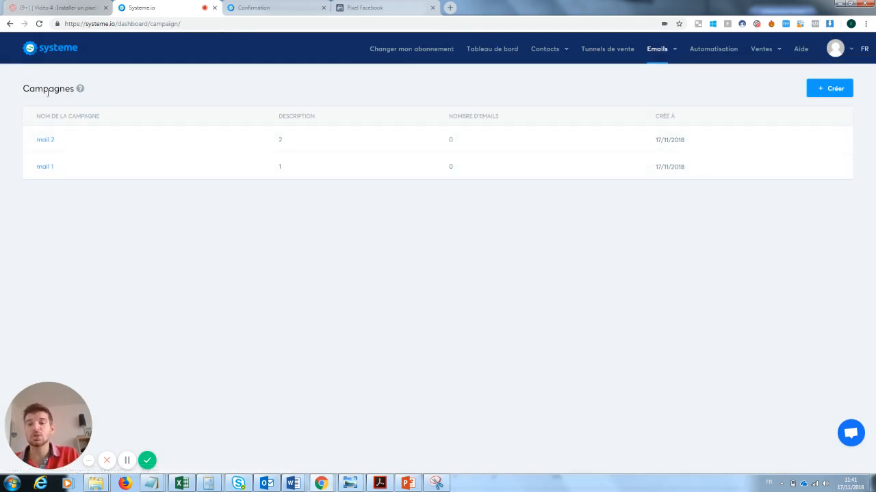
Start a new step in the "mail 1" campaign, set its delay to 0 heures, and check the email placement options
click(45, 167)
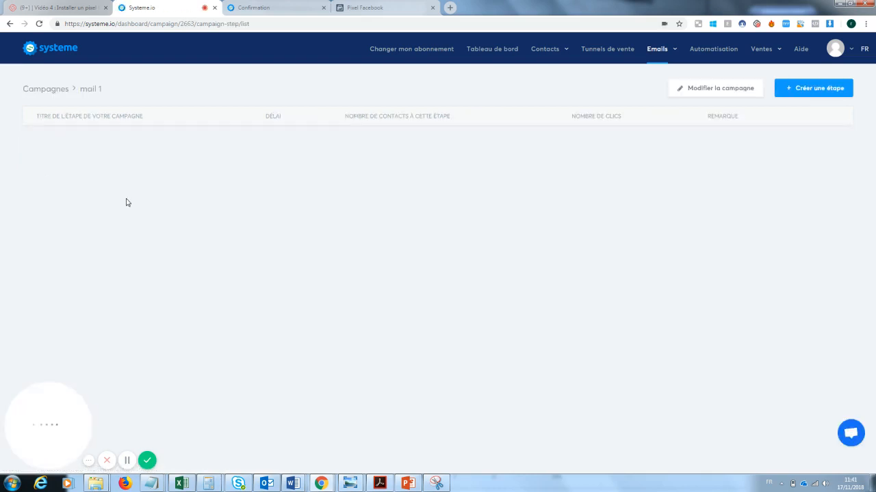
click(821, 89)
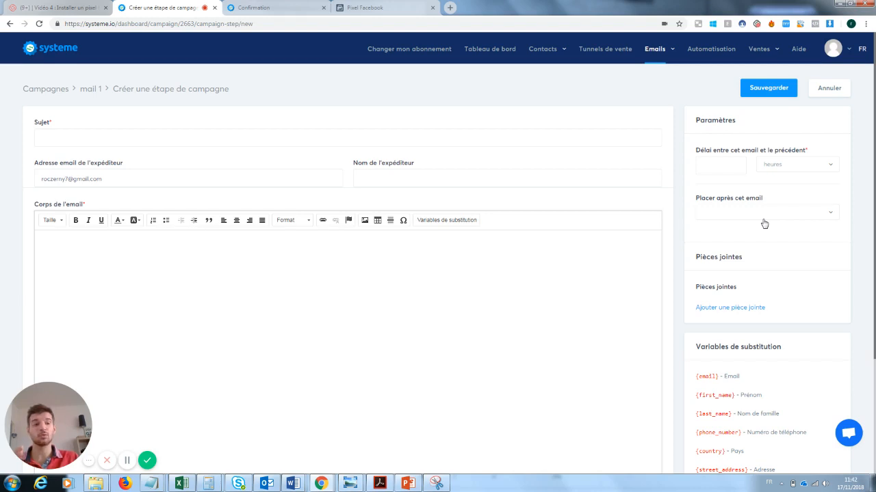
click(718, 171)
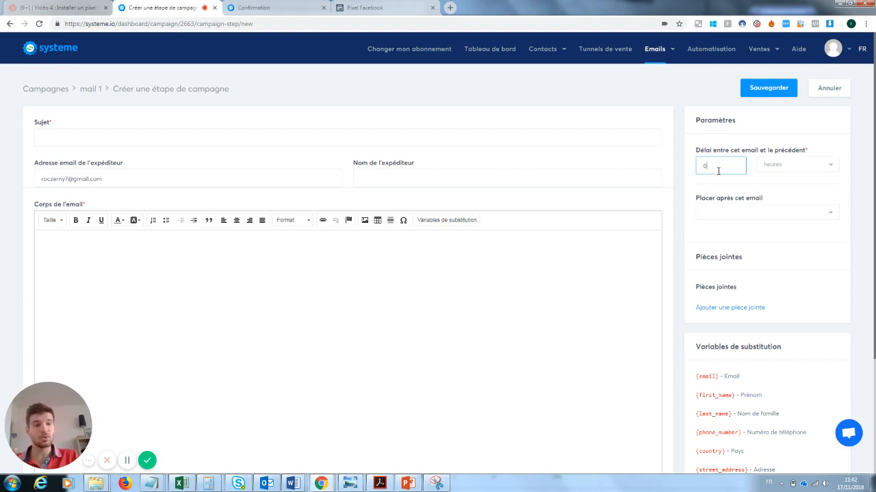
click(747, 212)
click(748, 212)
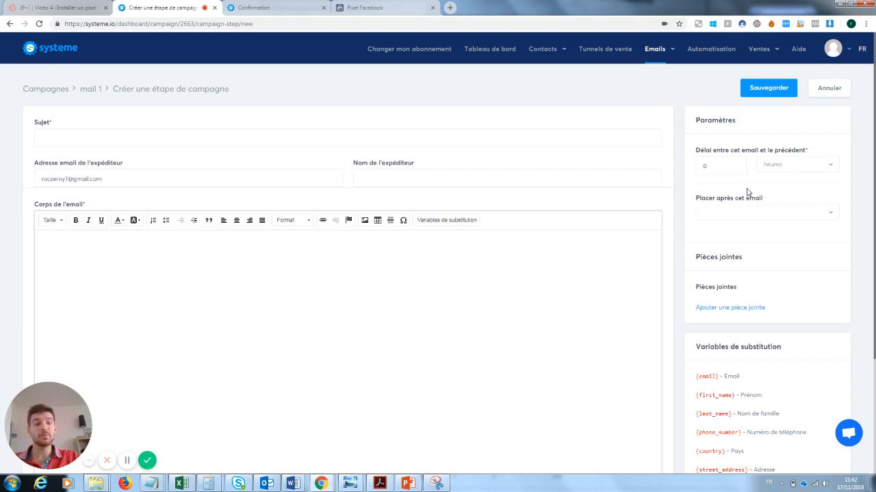
click(777, 215)
click(790, 260)
Set the delay between this email and the previous one to 3 jours
click(720, 170)
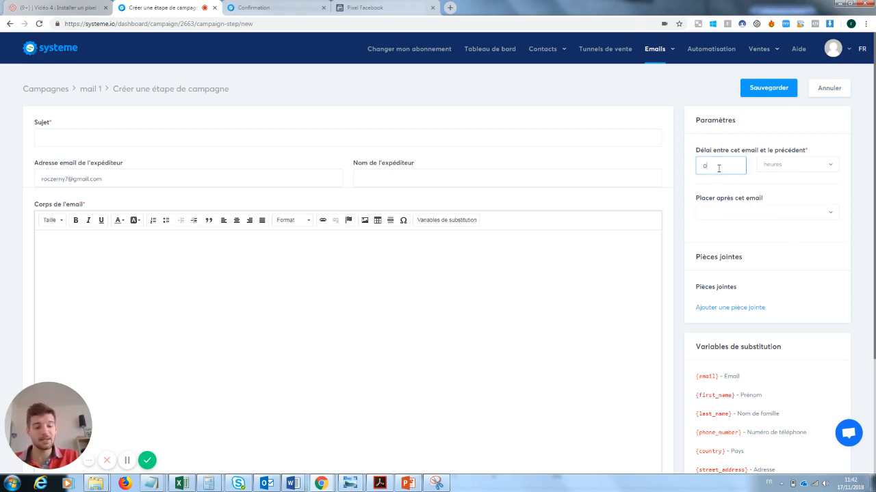
text(3)
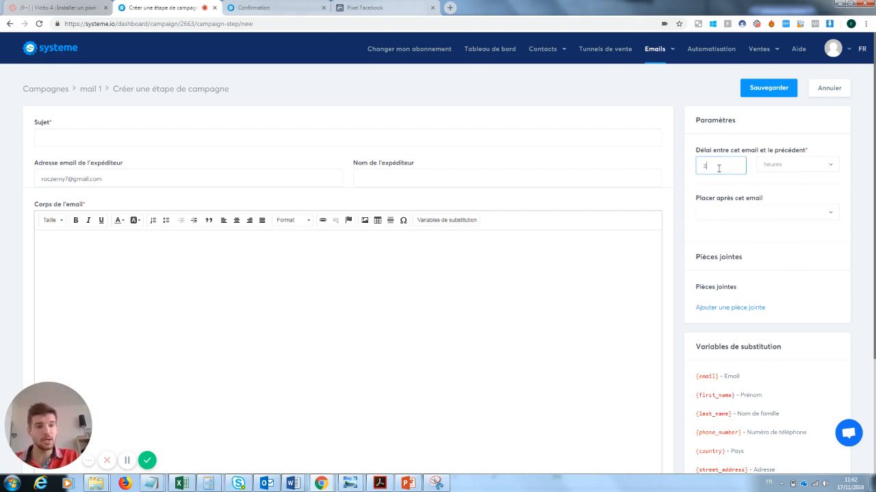
click(811, 165)
click(784, 198)
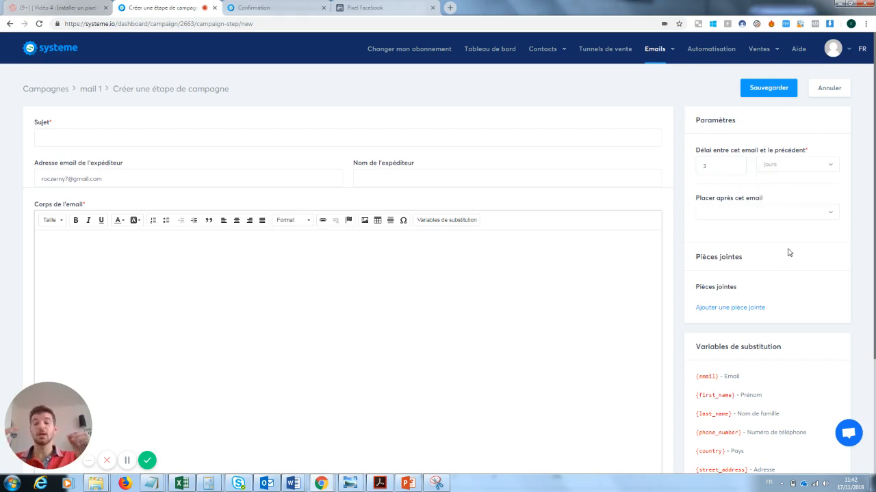